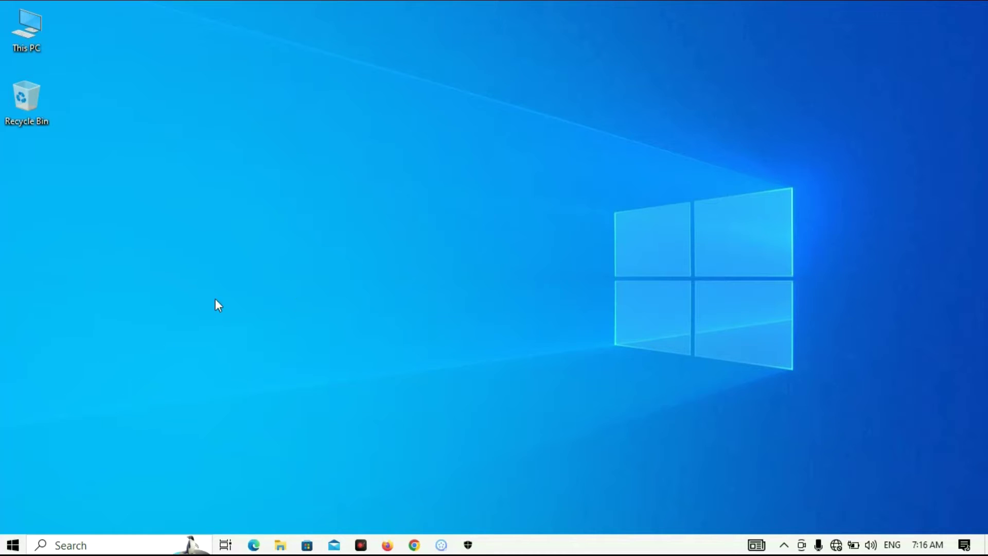
View the system information page from the Start button's shortcut menu
click(13, 551)
right_click(13, 549)
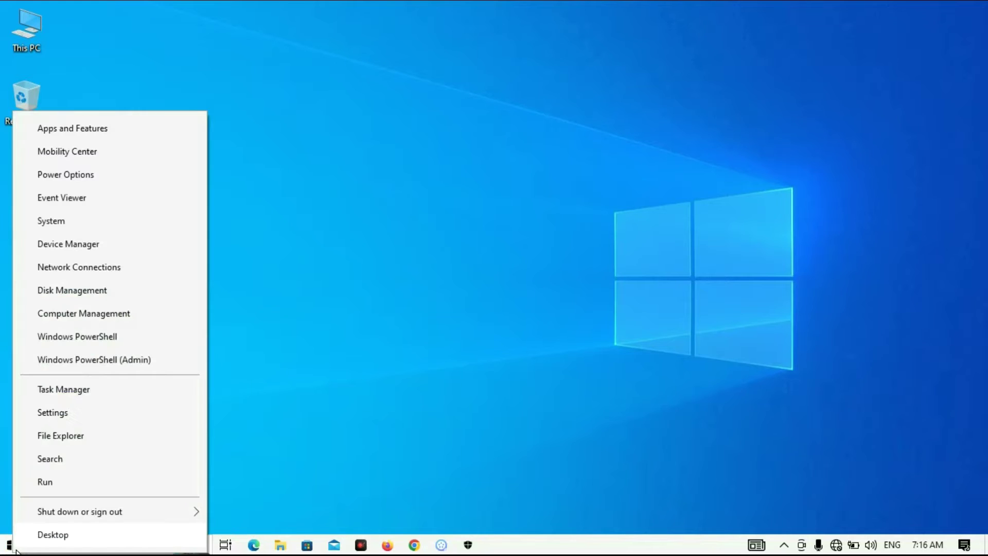
click(149, 228)
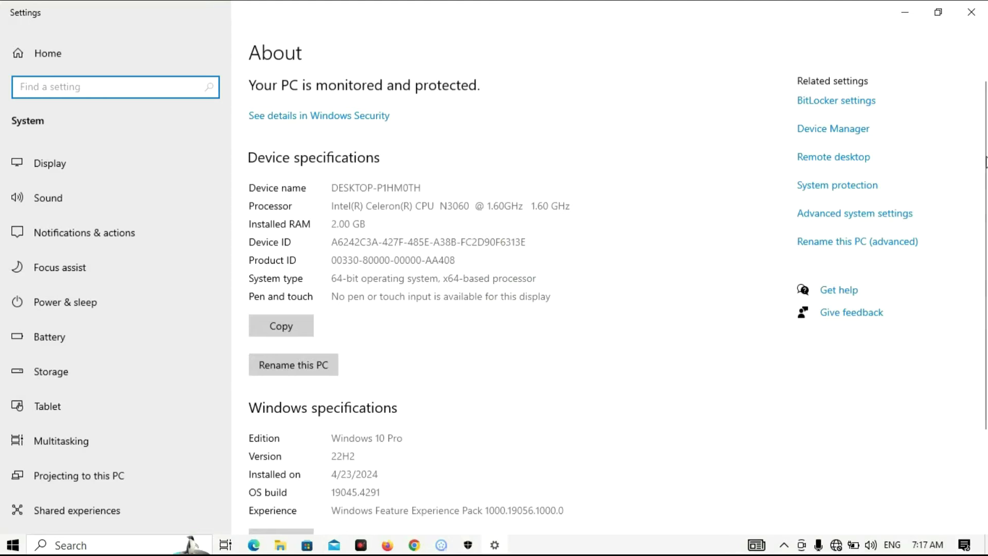
scroll(983, 165, down, 3)
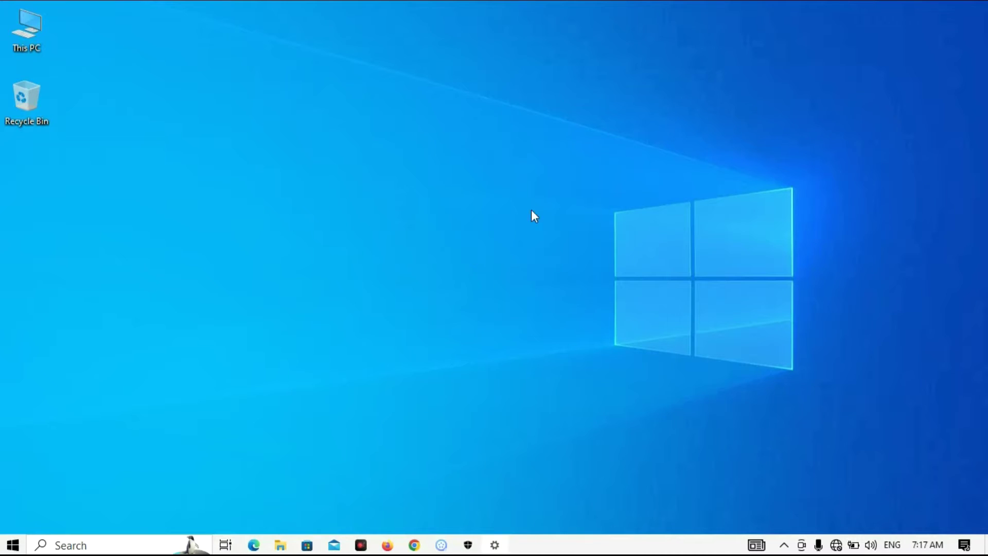
Scroll through the Start menu's installed apps, then return to the desktop
click(12, 547)
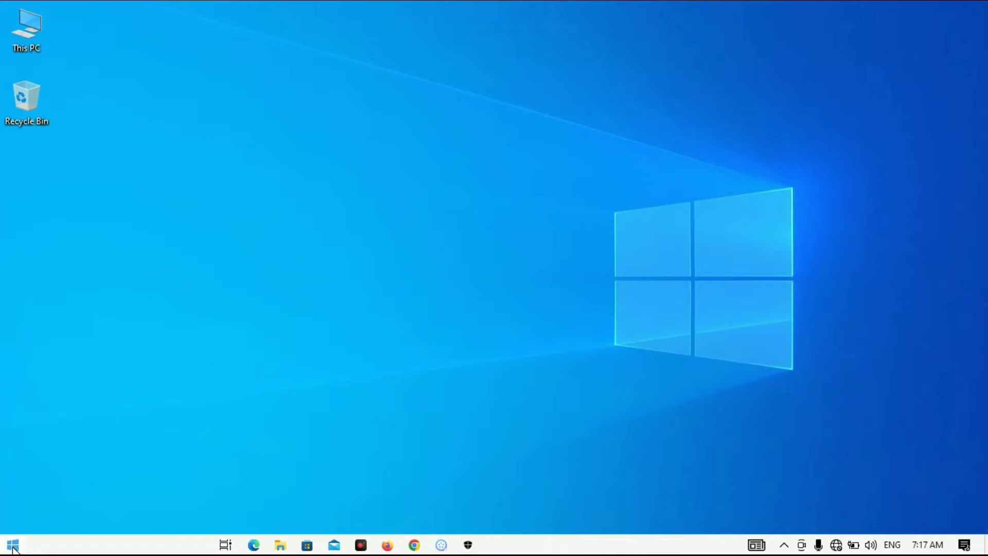
click(12, 546)
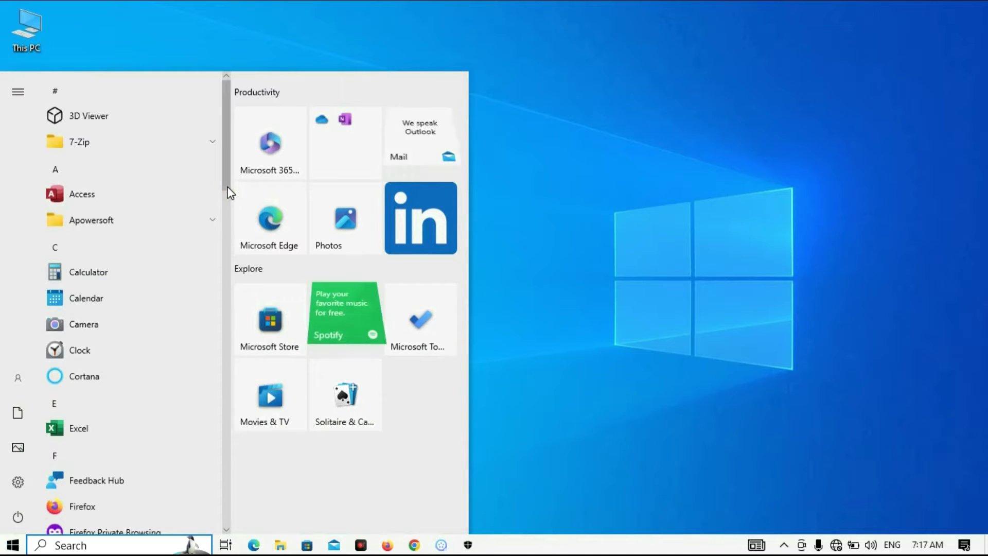
scroll(227, 208, down, 6)
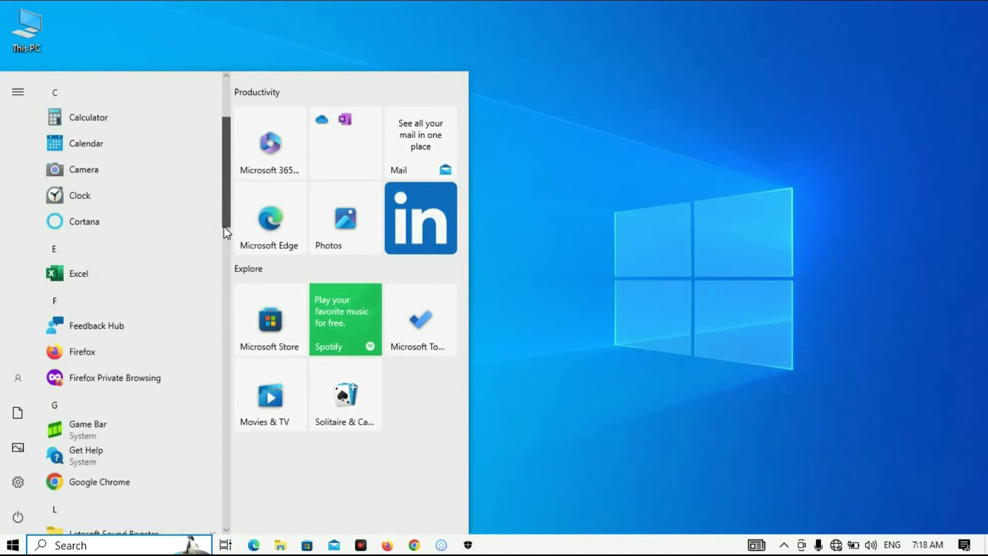
scroll(220, 290, down, 10)
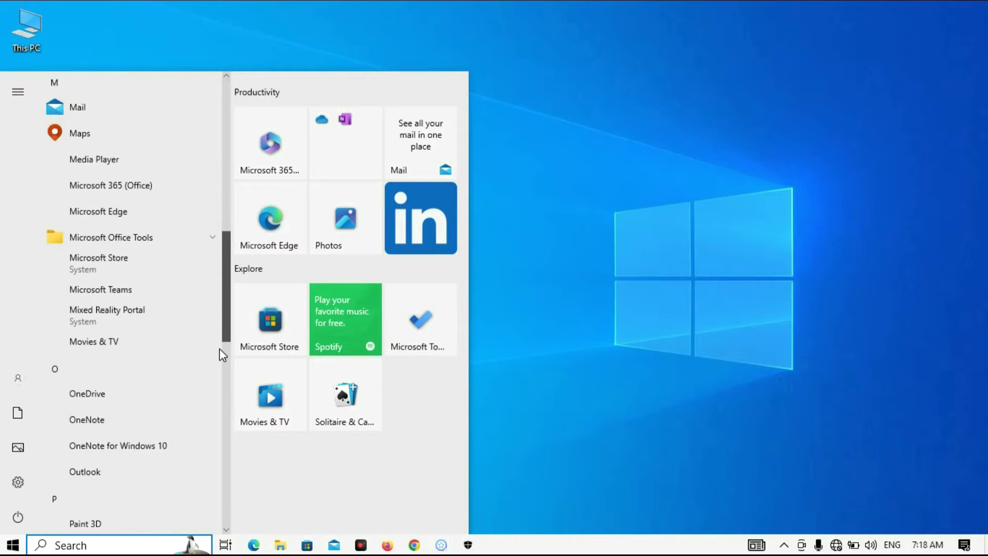
scroll(228, 488, down, 4)
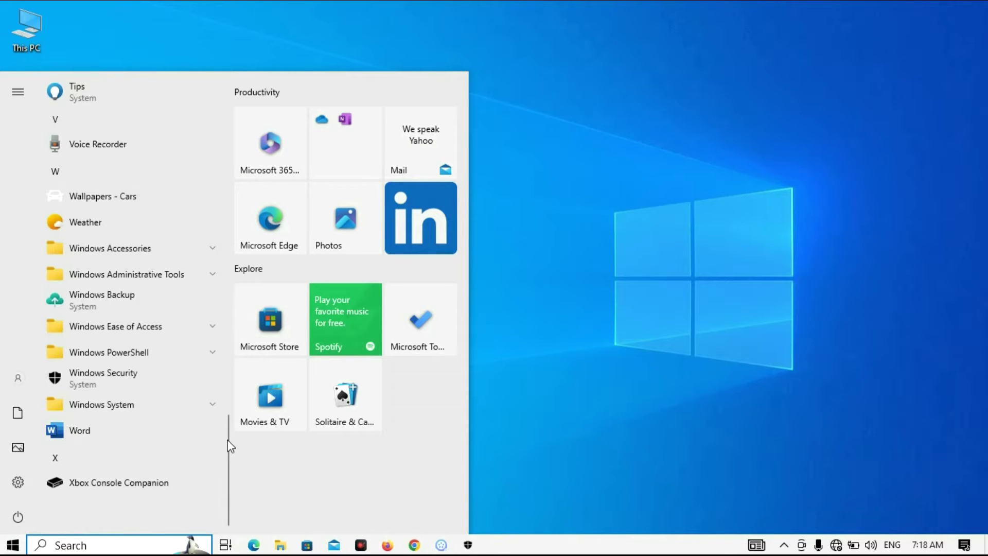
click(669, 187)
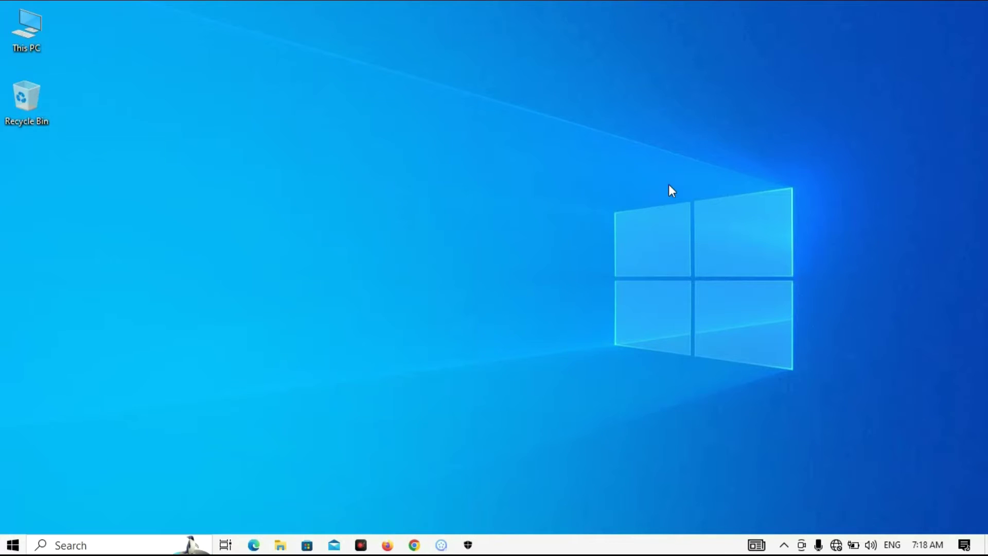
Browse maximized This PC to D:\Computer Software\Microsoft_Office_2007_Enterprise
double_click(30, 25)
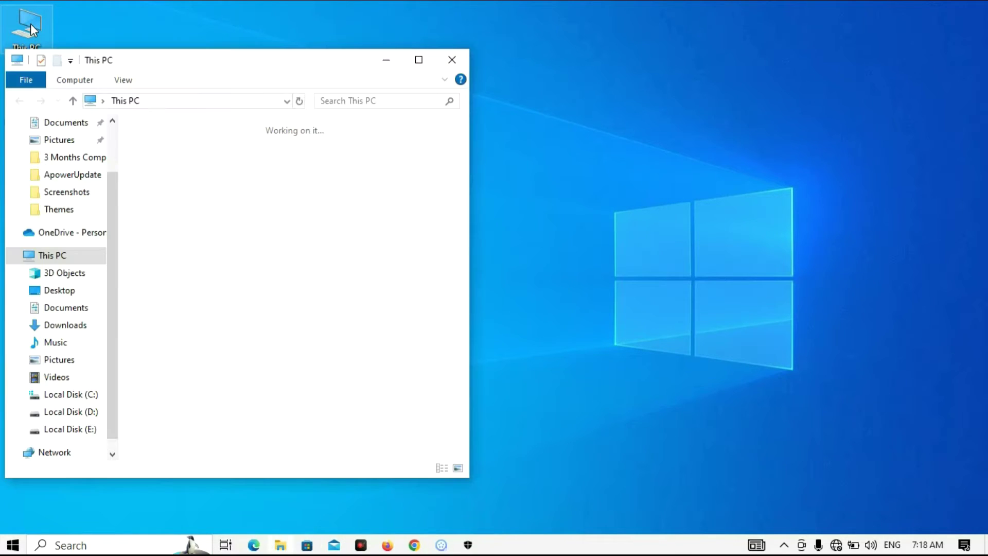
click(418, 61)
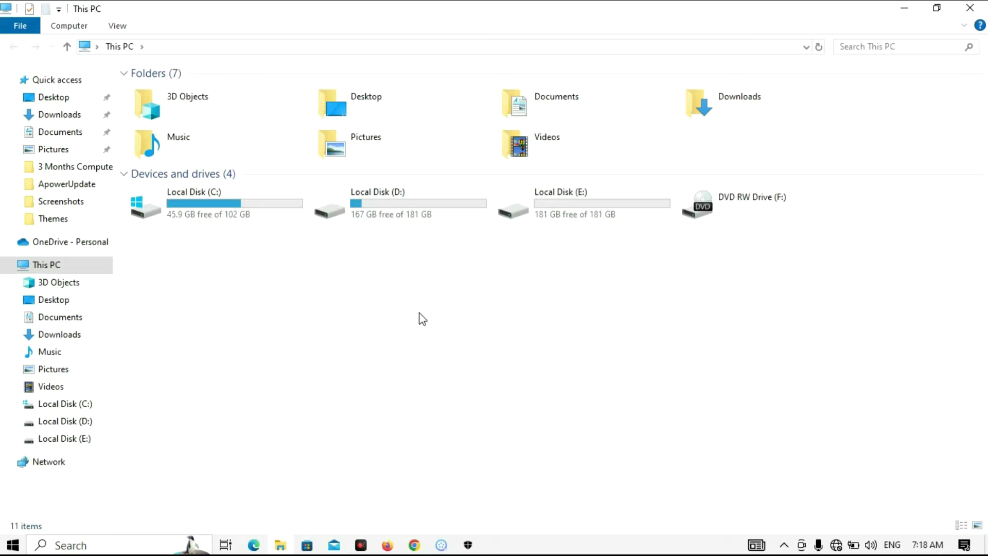
click(400, 218)
double_click(399, 214)
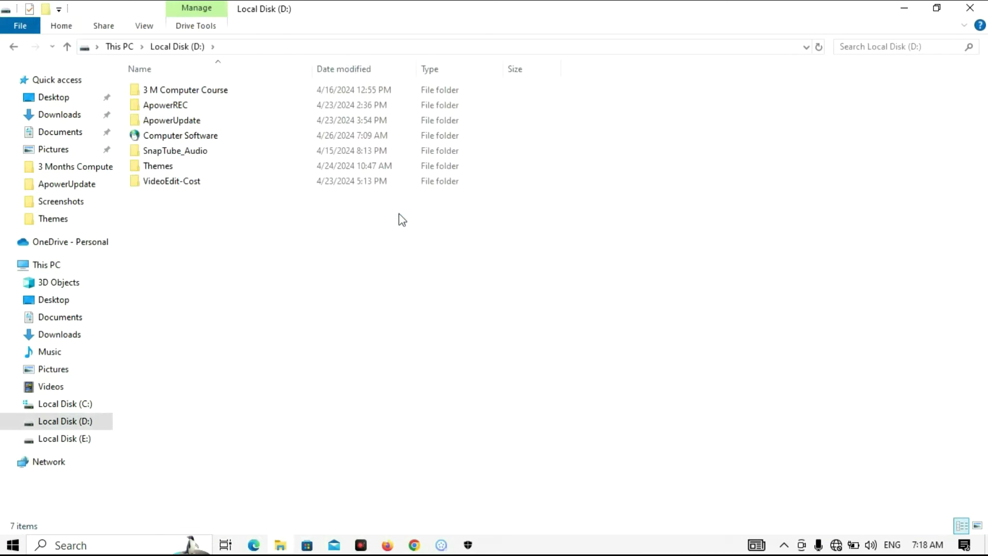
double_click(232, 142)
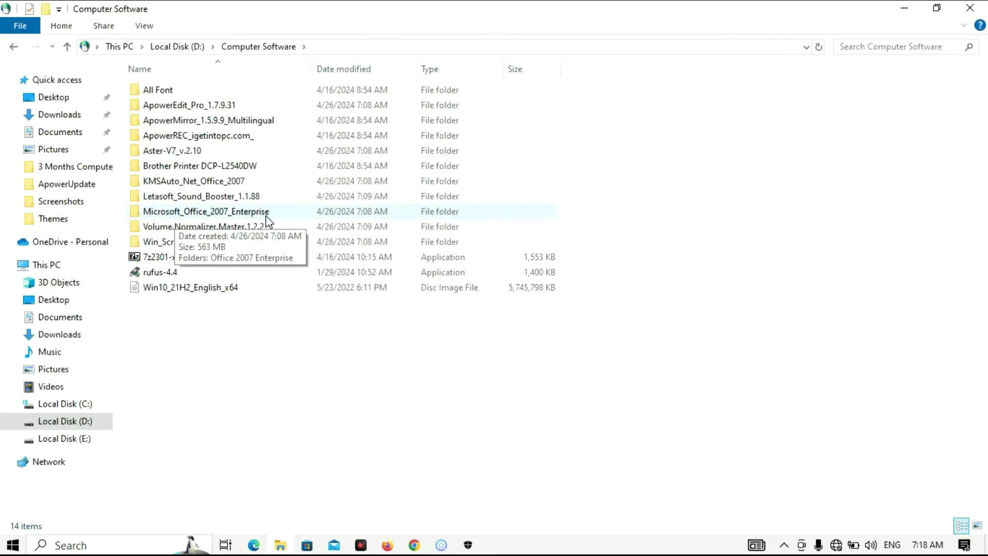
click(266, 213)
double_click(266, 214)
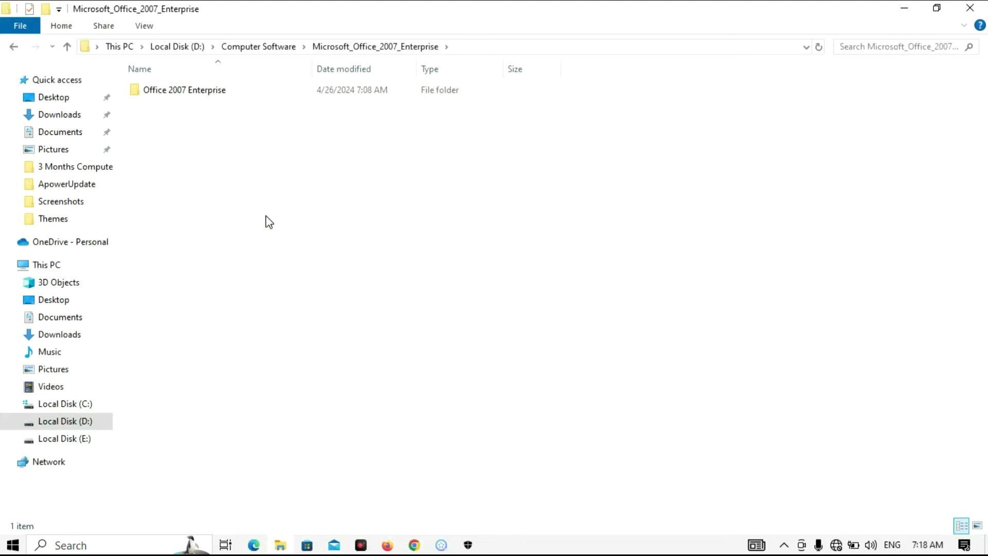
Go into Office 2007 Enterprise > Setup and launch the setup application
click(231, 91)
double_click(232, 94)
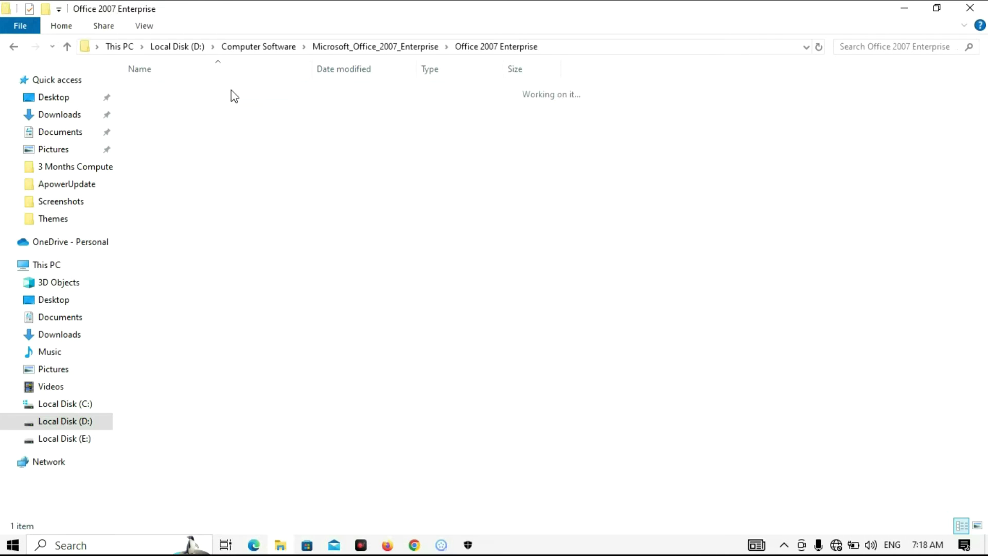
click(233, 94)
double_click(233, 93)
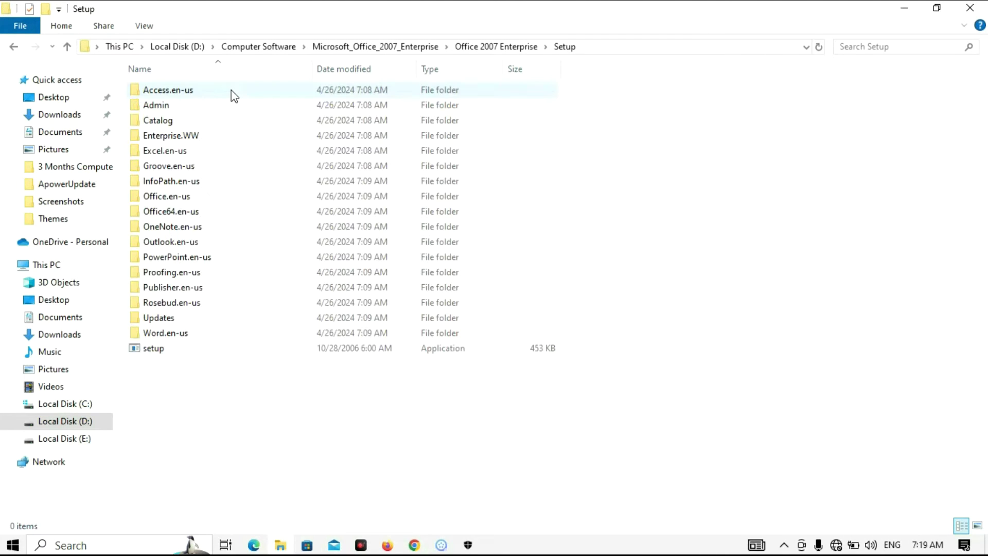
click(174, 349)
double_click(175, 350)
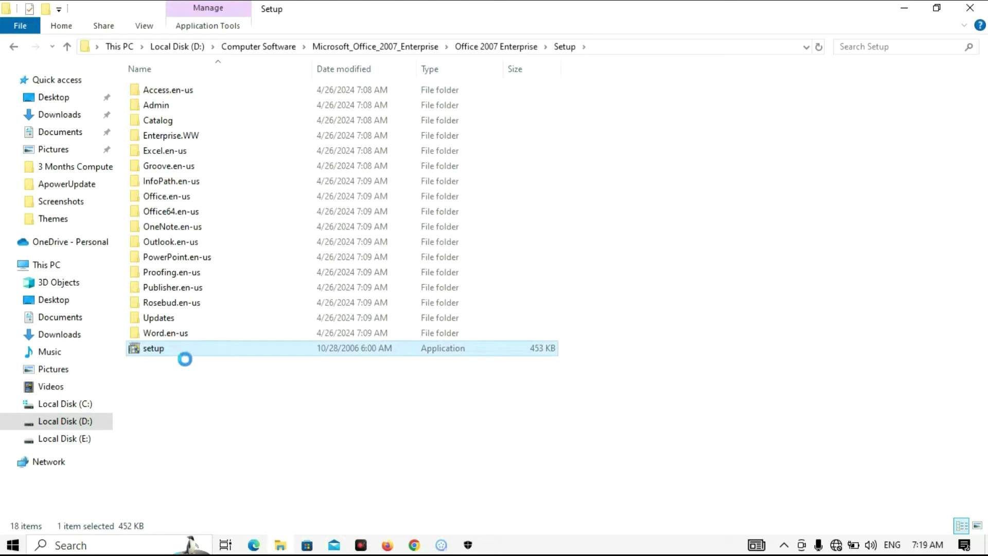
Run setup as administrator, then enter Access.en-us and go back up to Setup
right_click(175, 349)
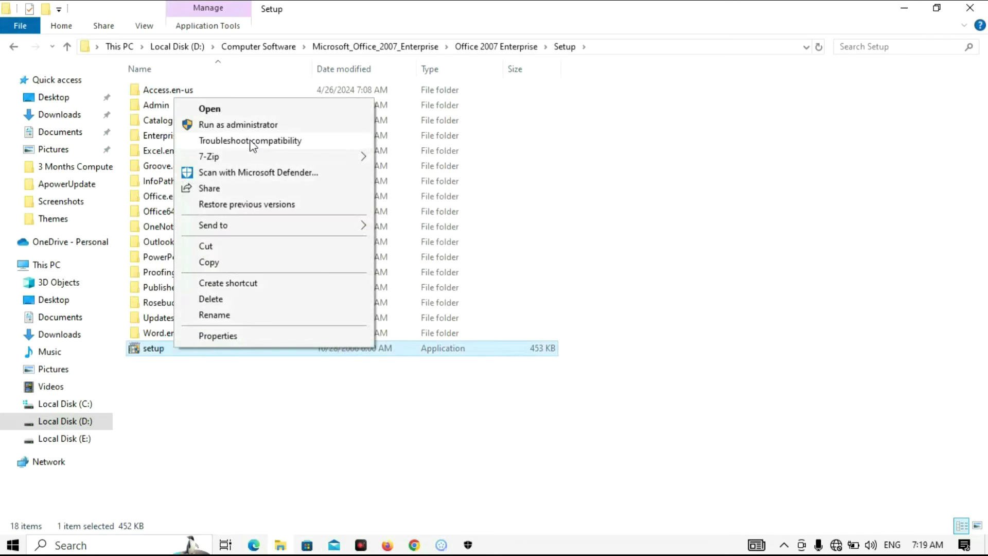
click(307, 121)
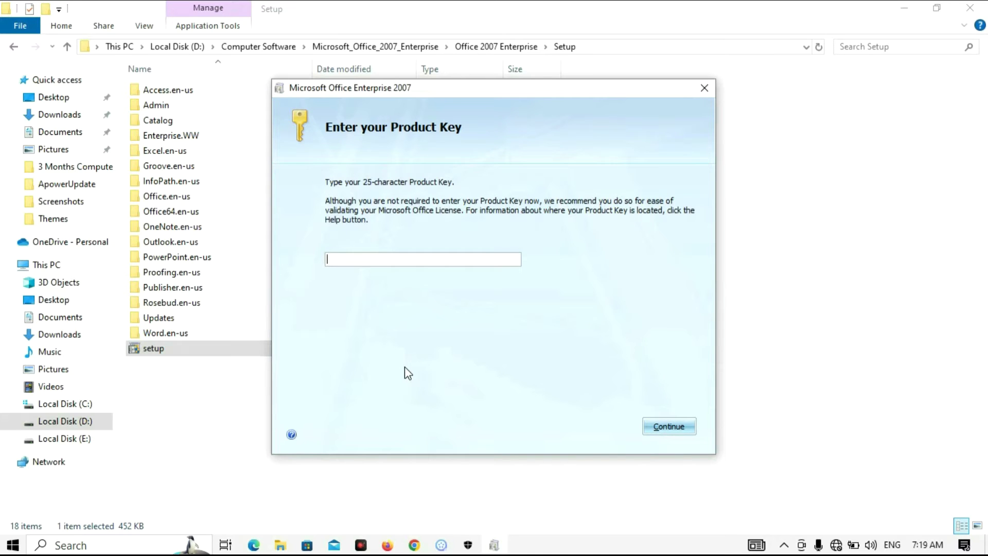
click(195, 90)
double_click(195, 91)
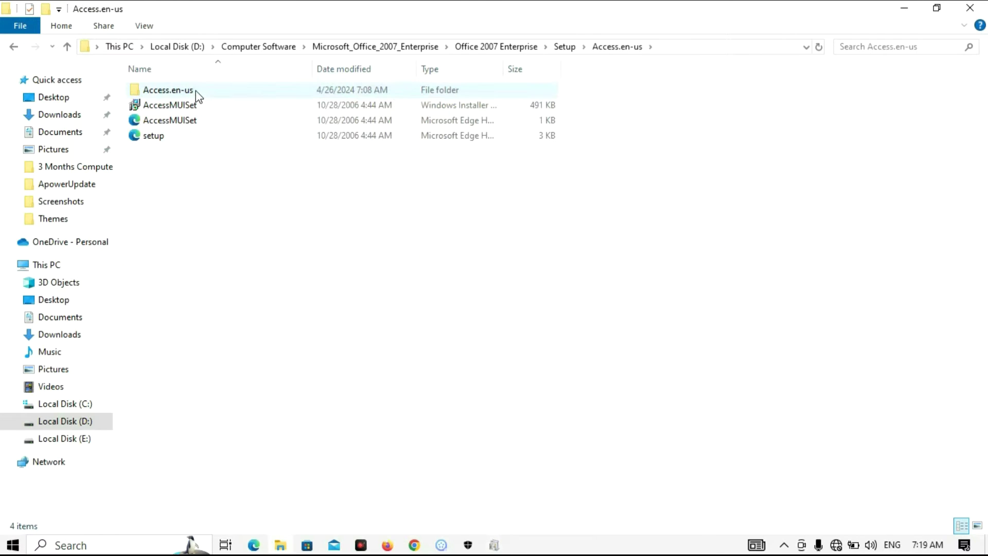
click(67, 47)
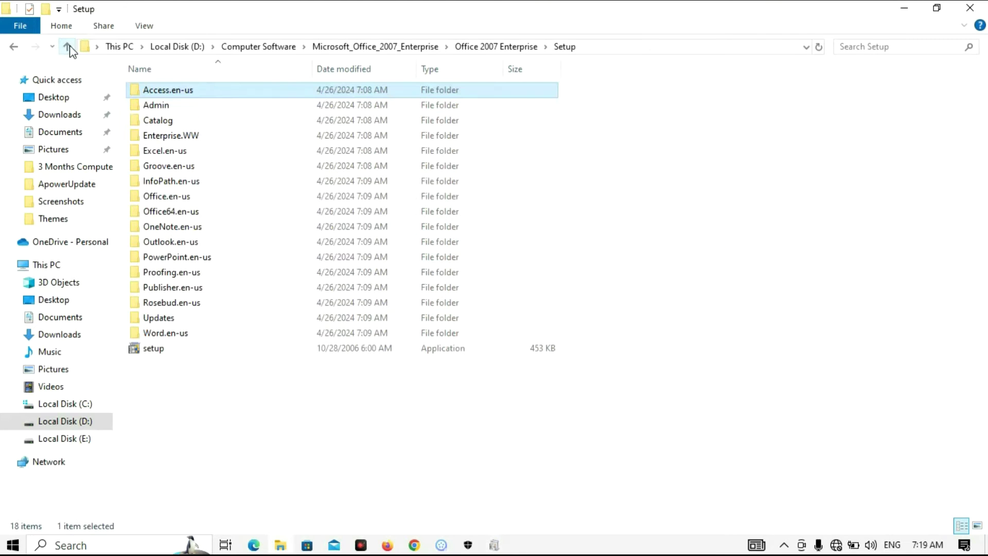
Skip the product key, answering No to entering one, then accept the license terms and continue
click(493, 547)
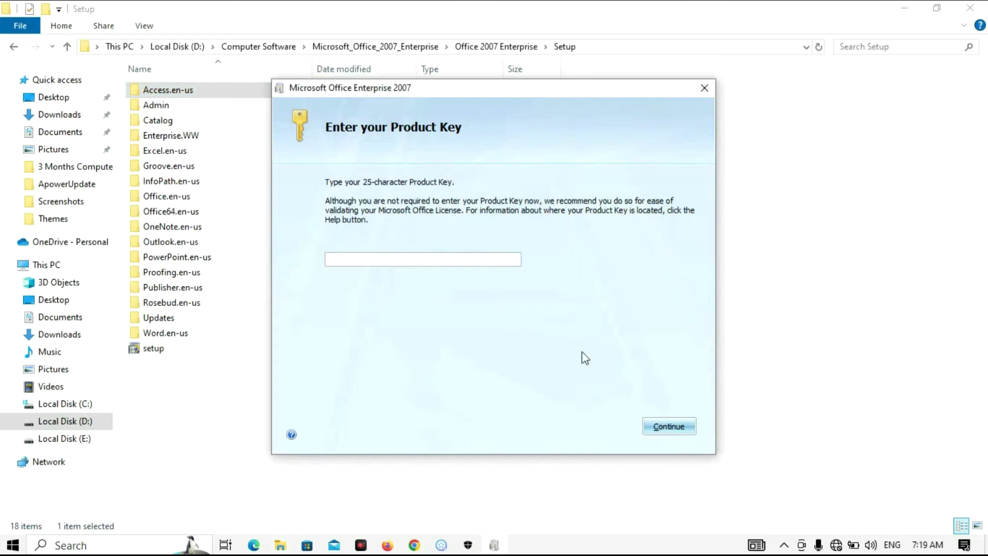
click(665, 427)
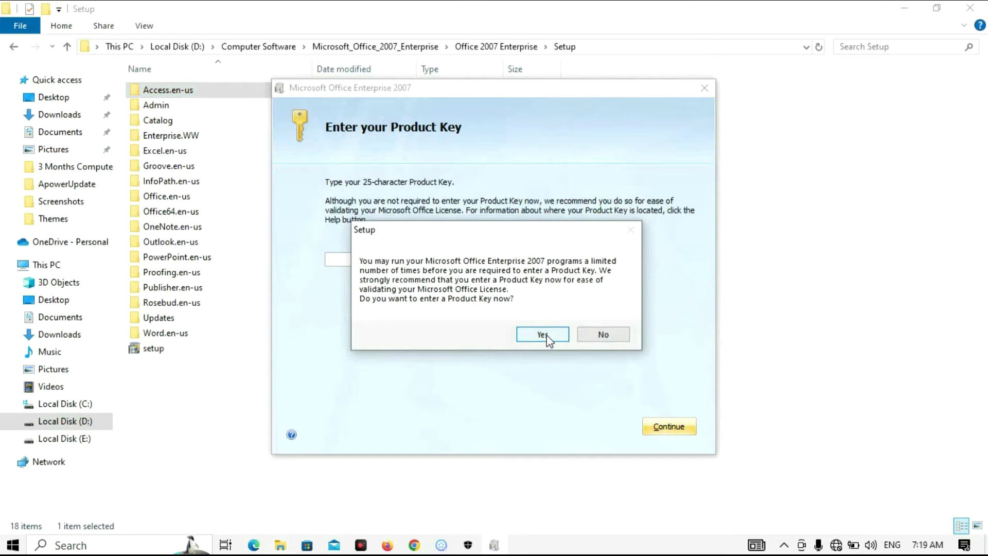
click(543, 335)
click(663, 427)
click(597, 336)
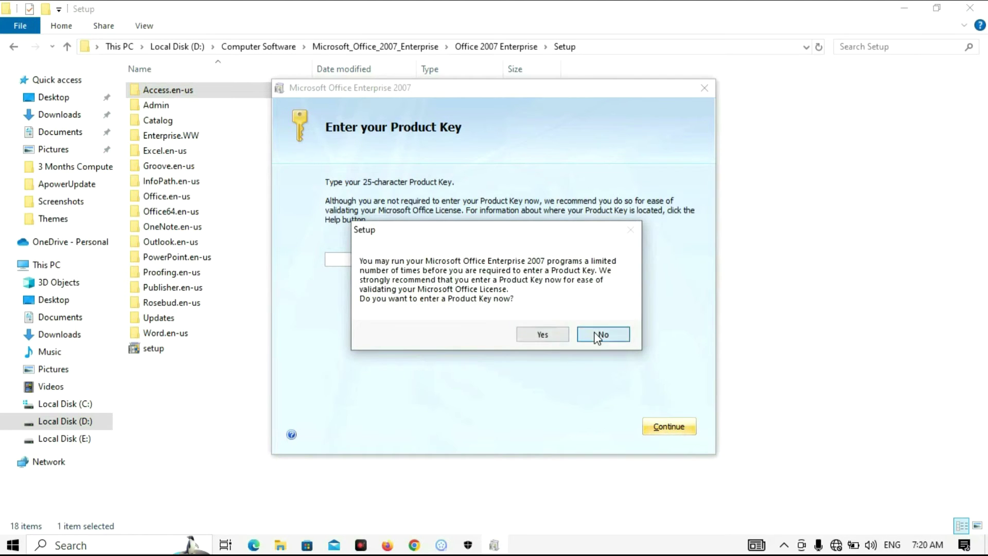
click(331, 425)
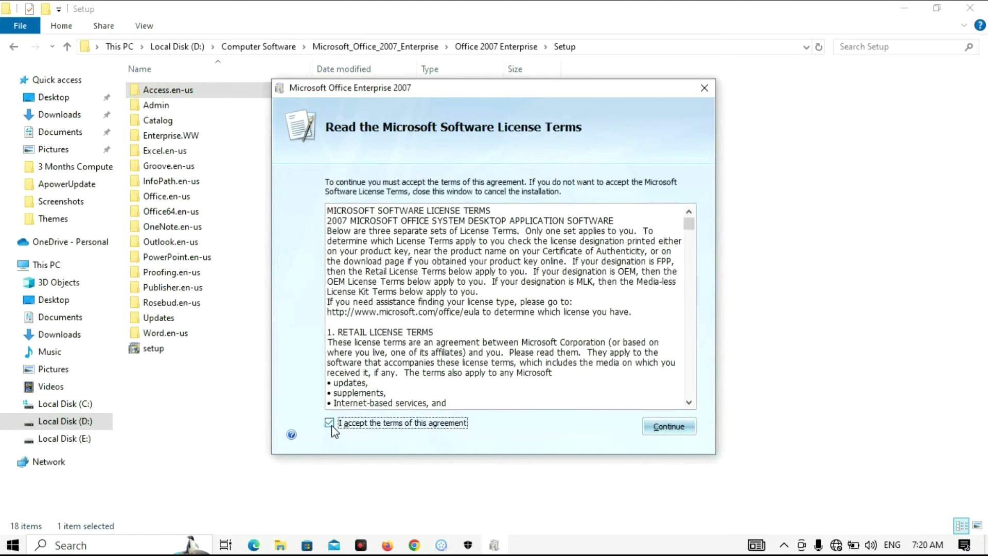
click(659, 433)
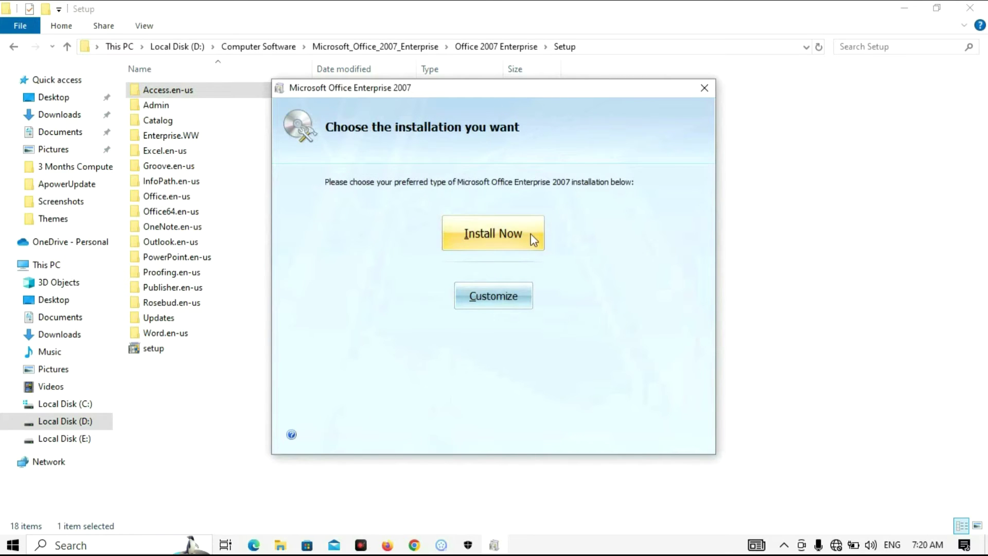
Run Install Now with the default programs and close setup after the success screen
click(497, 242)
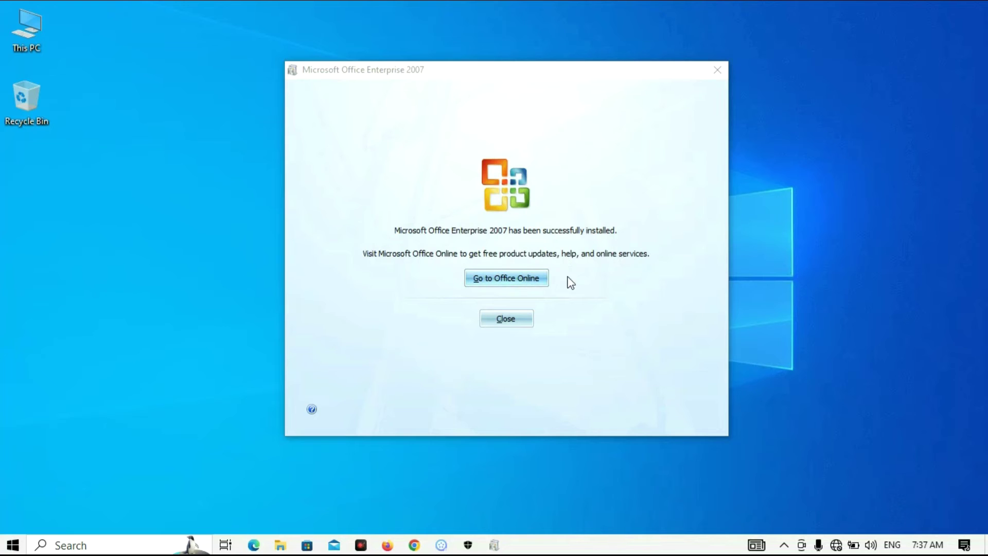
click(501, 323)
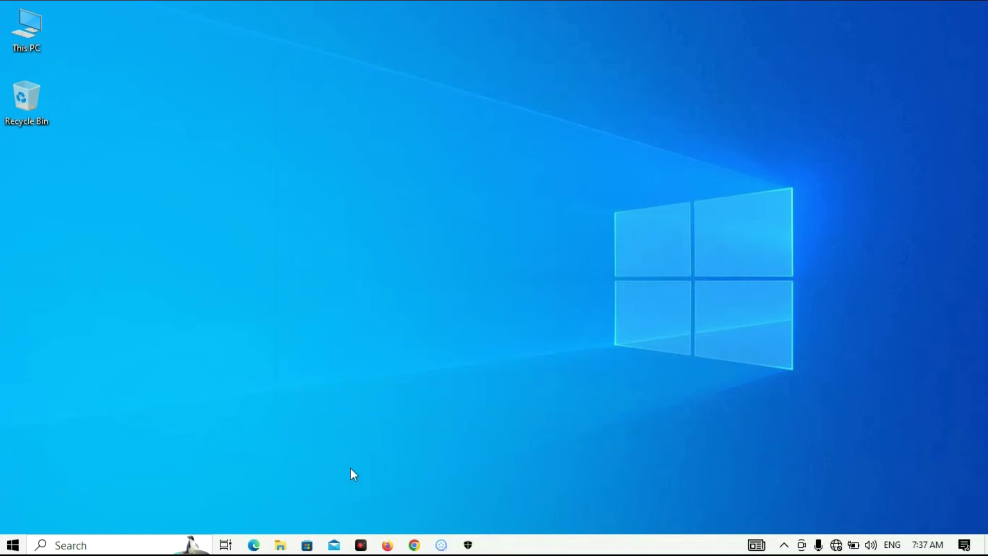
In the Start menu, expand the Microsoft Office and Microsoft Office Tools folders
click(15, 547)
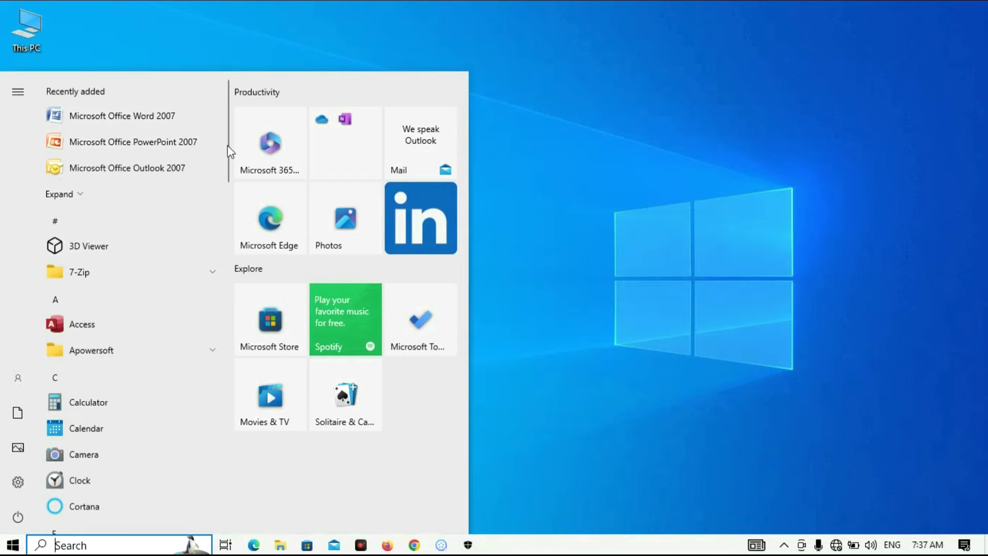
drag(222, 150, 211, 302)
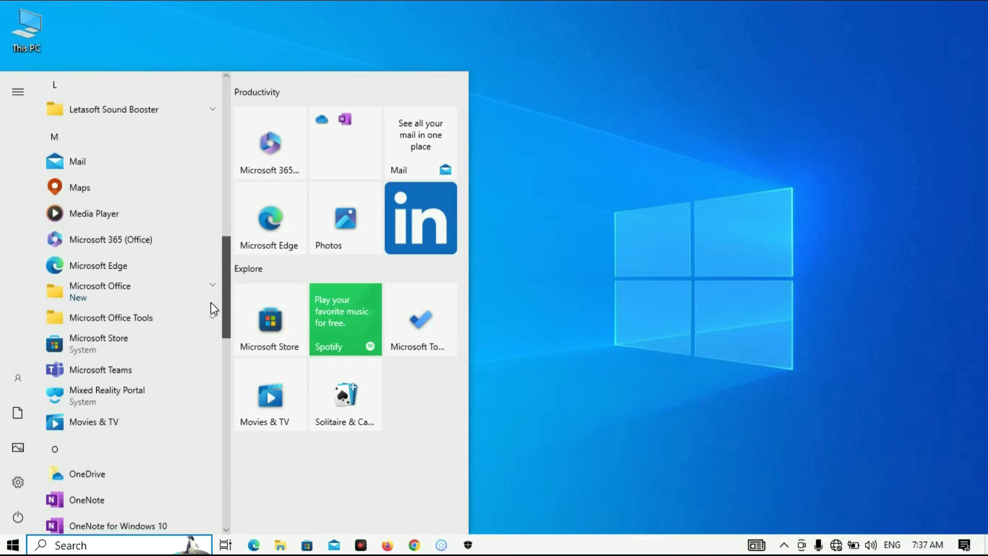
click(171, 287)
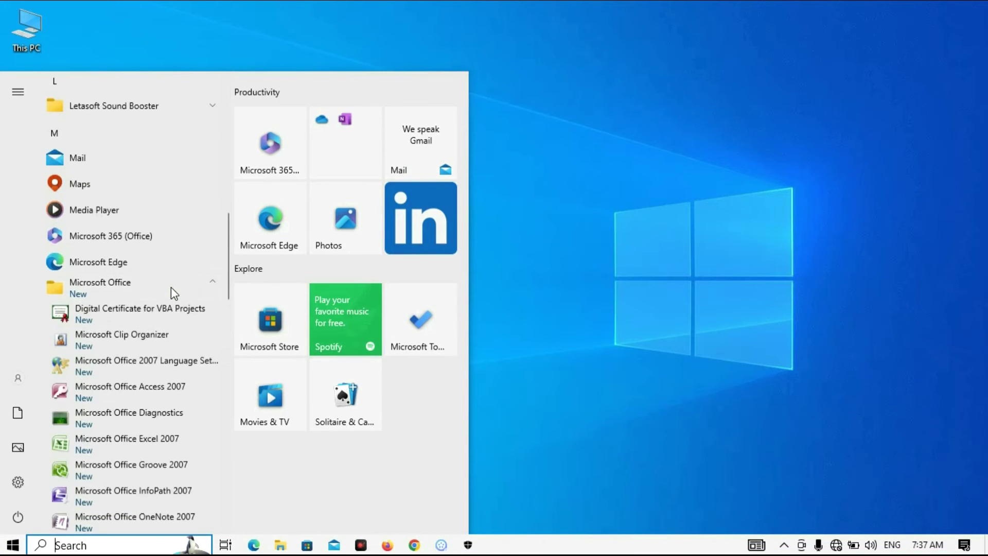
scroll(226, 310, down, 2)
drag(225, 310, 219, 319)
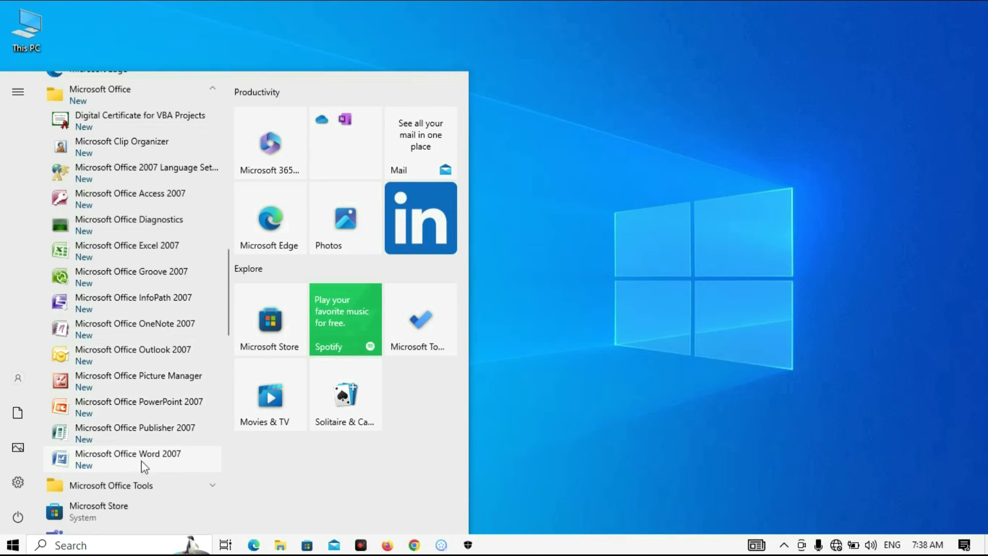
click(193, 485)
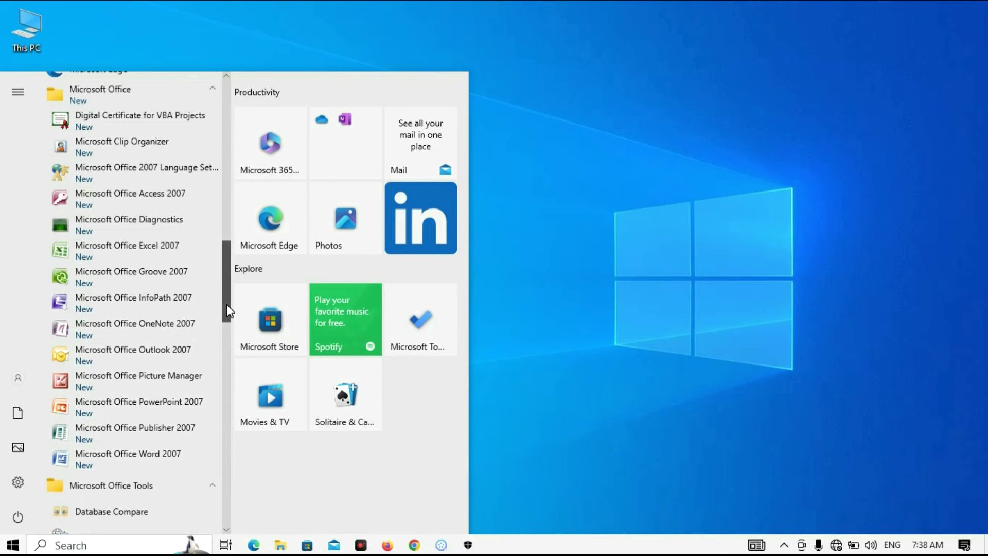
drag(227, 305, 233, 343)
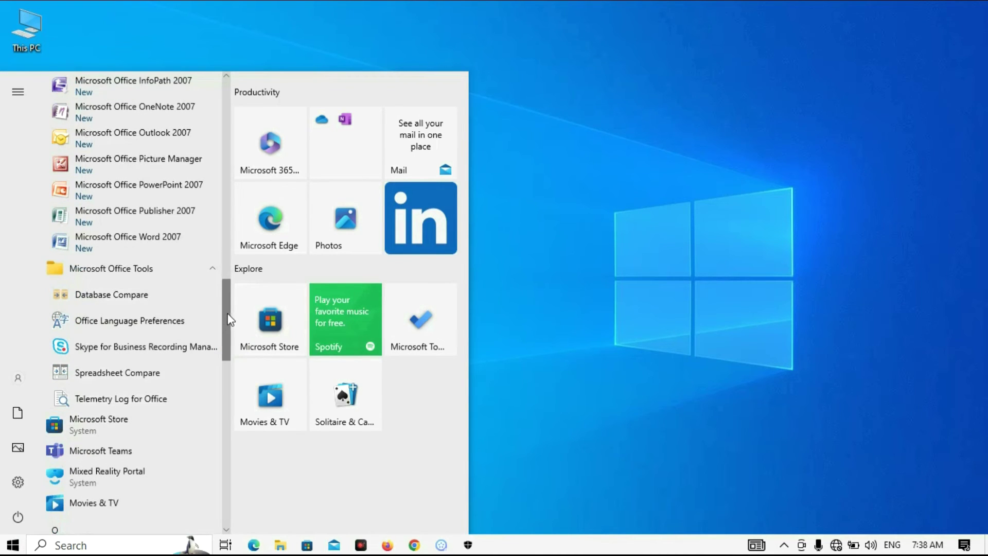
drag(224, 313, 225, 288)
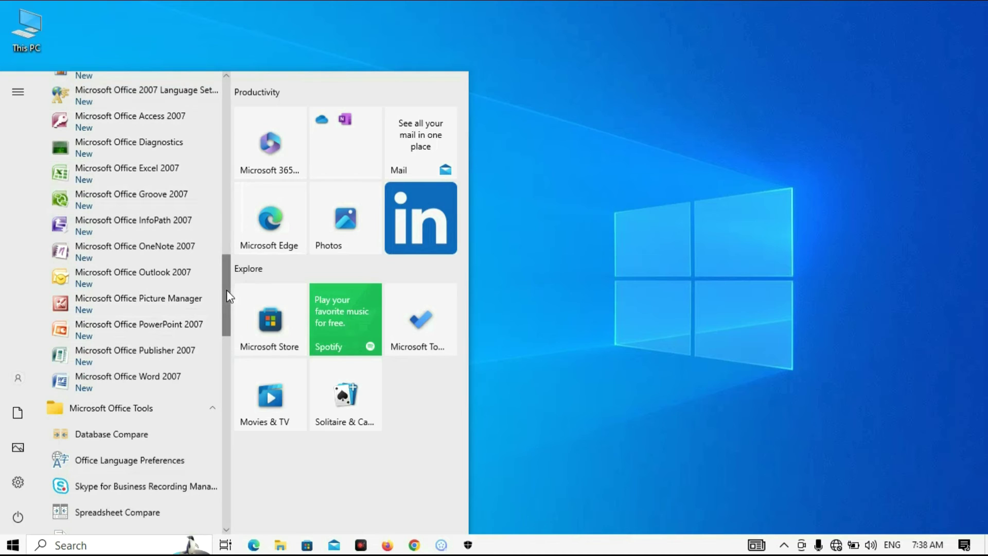
Launch Microsoft Office Word 2007 and dismiss the not-installed error with OK
click(134, 381)
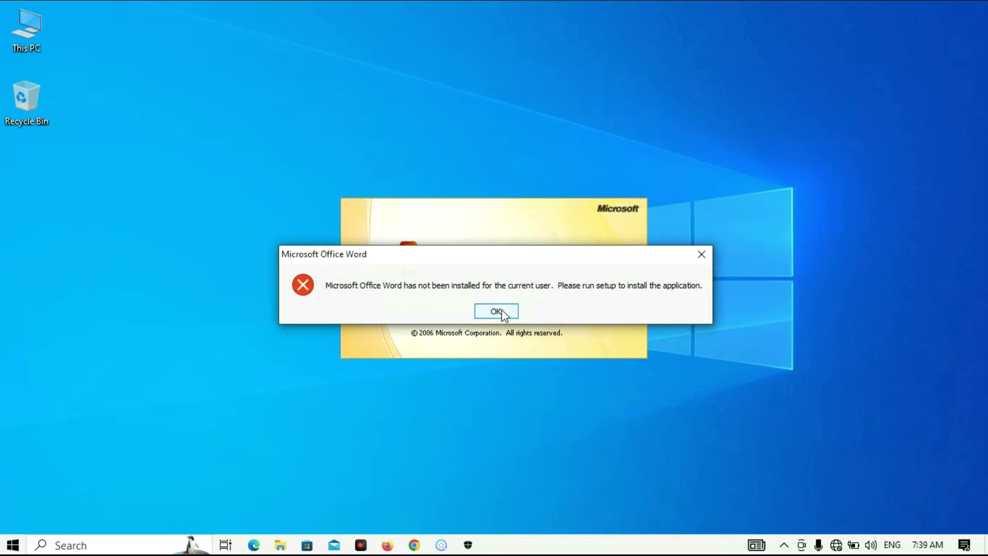
click(502, 311)
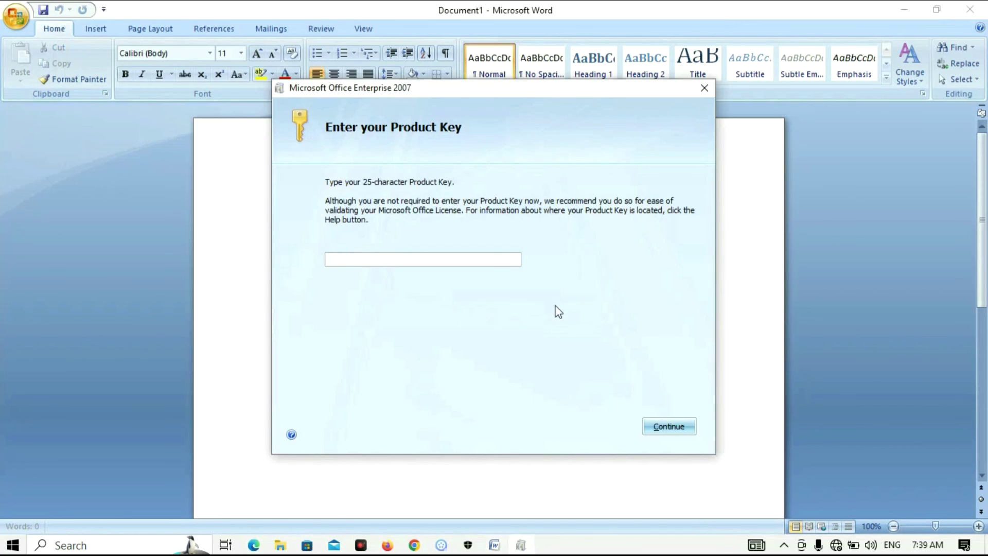
Skip the product key, enable periodic diagnostic downloads without CEIP, and decline Microsoft Update
click(679, 421)
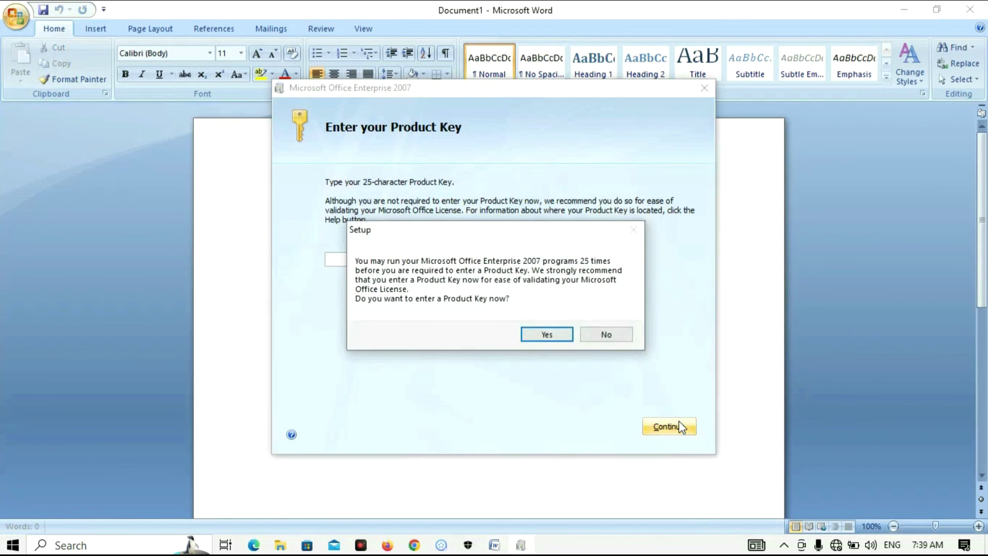
click(602, 335)
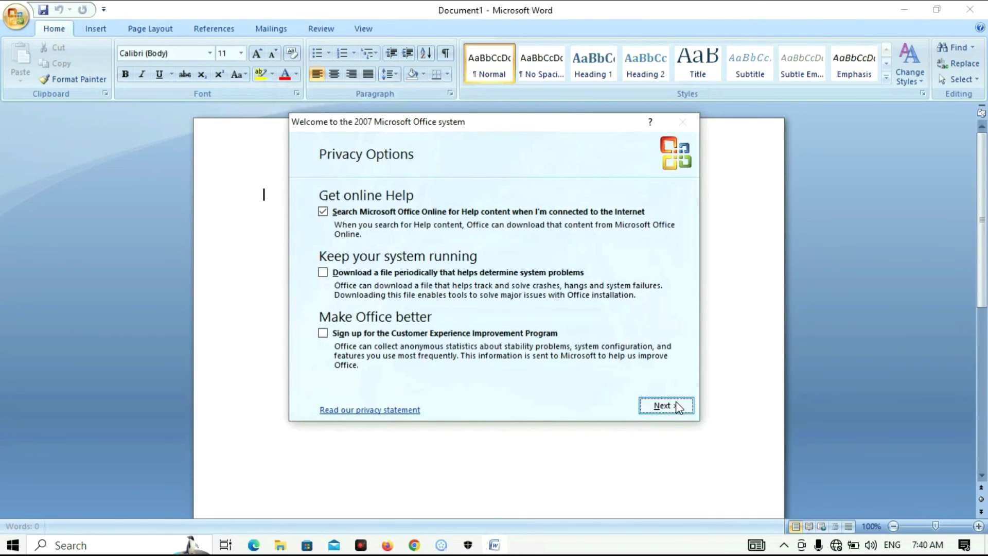
click(329, 335)
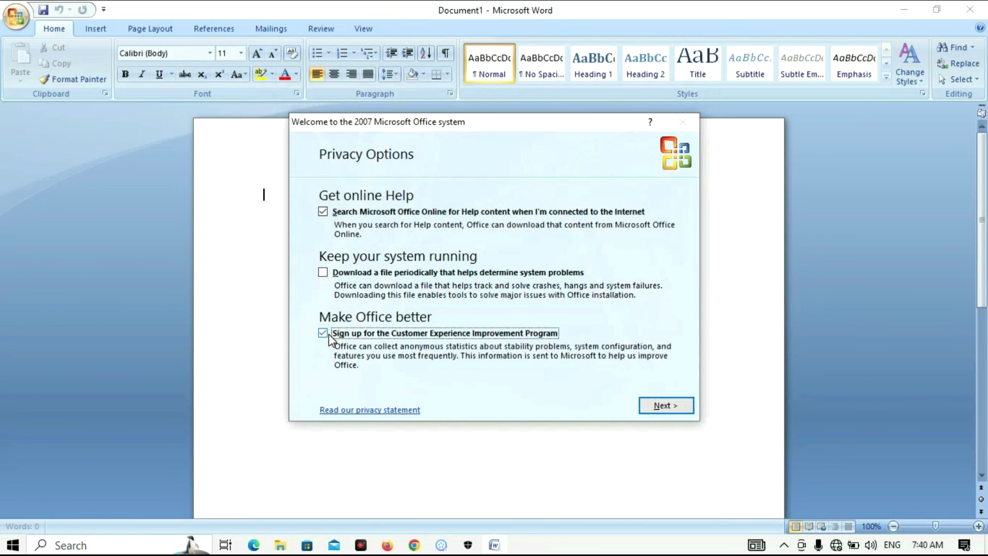
click(330, 273)
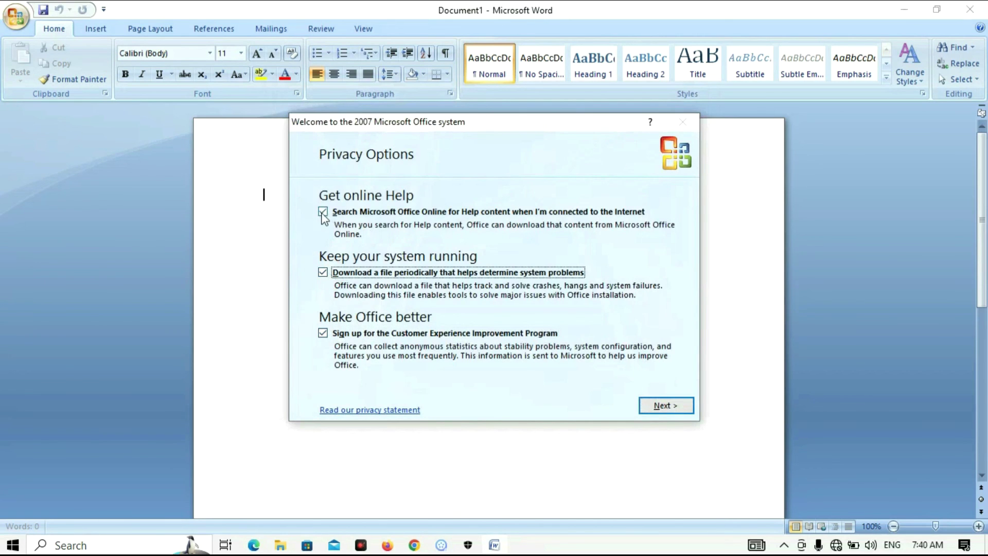
click(325, 335)
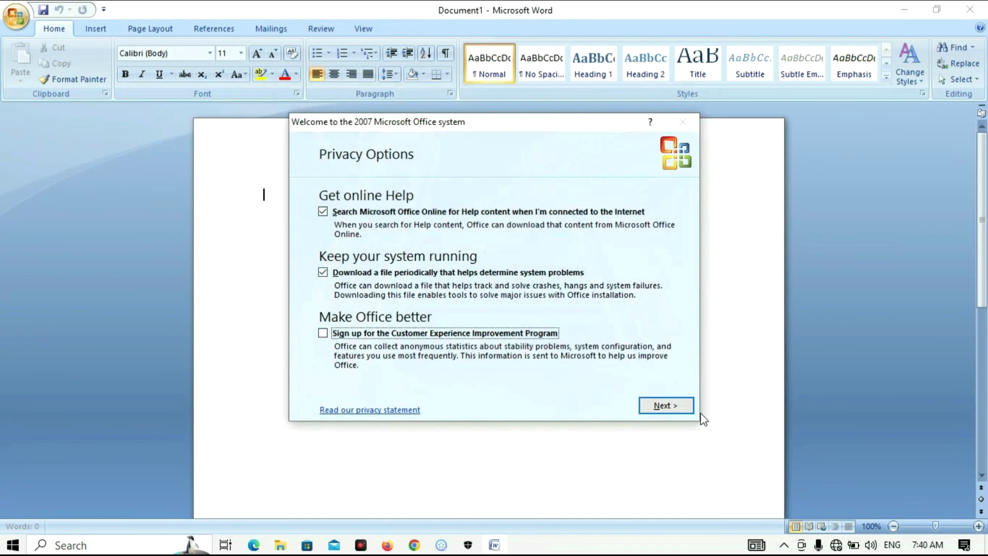
click(666, 406)
click(355, 288)
click(656, 404)
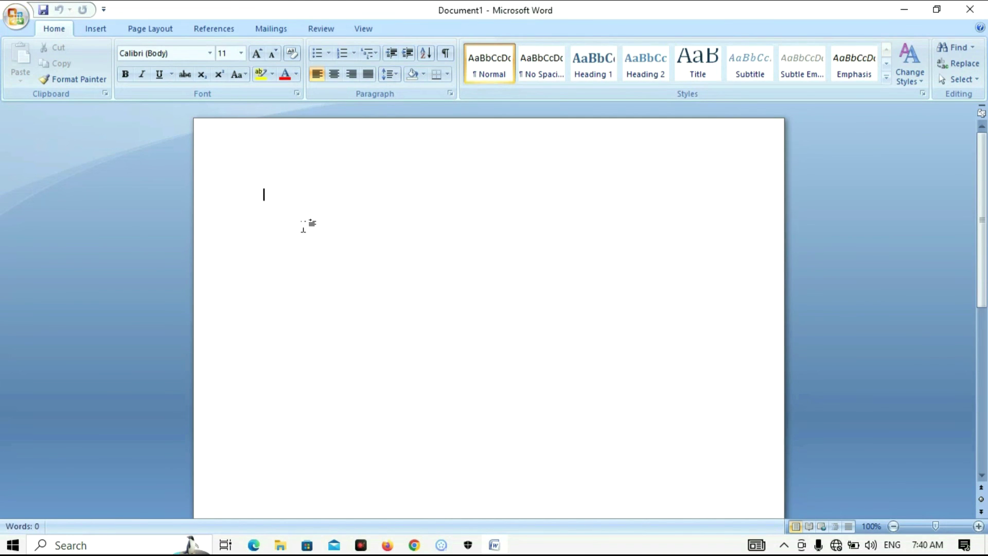
Type the person's full name in English, grow it to 48 pt, and add a new line beneath
text(kkkk)
key(BackSpace)
key(BackSpace)
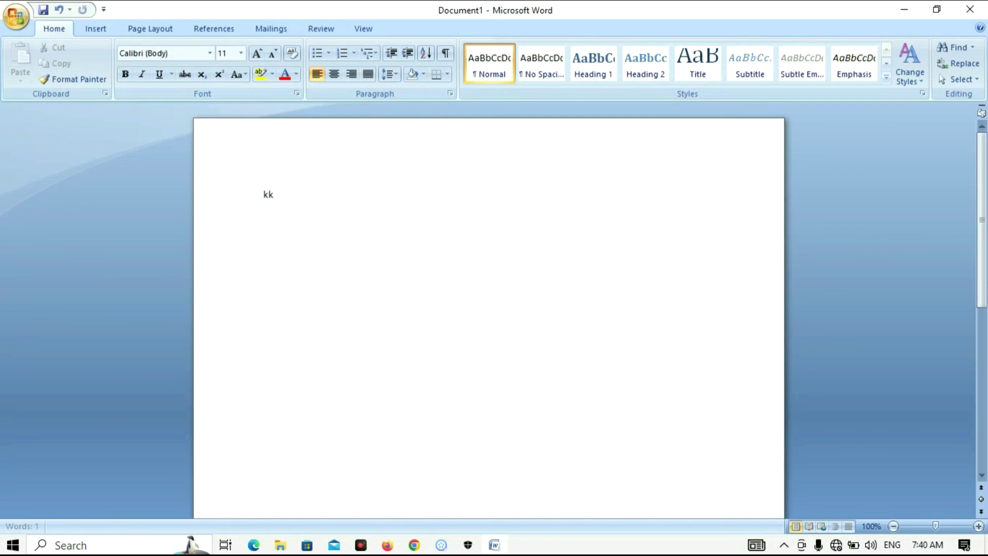
text(MaN)
key(BackSpace)
key(BackSpace)
key(BackSpace)
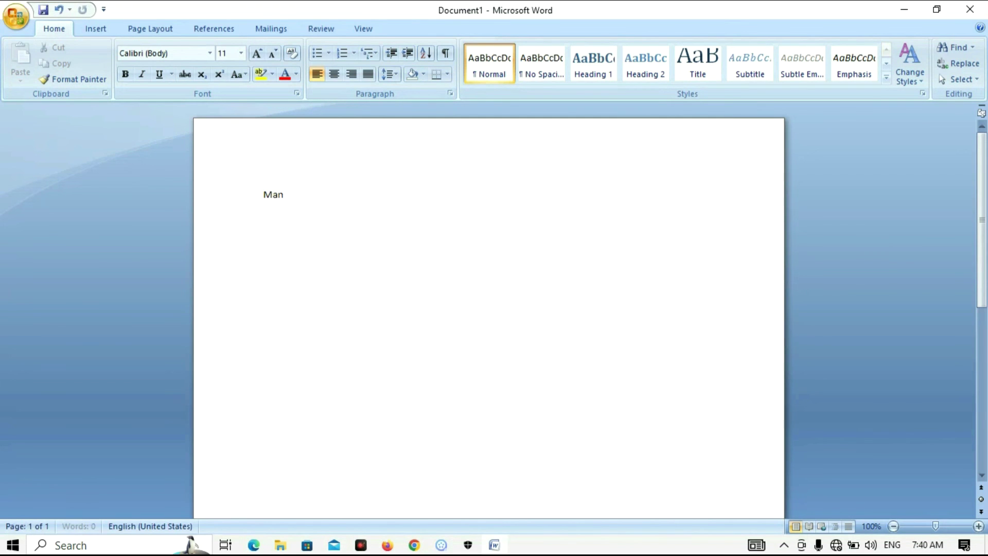
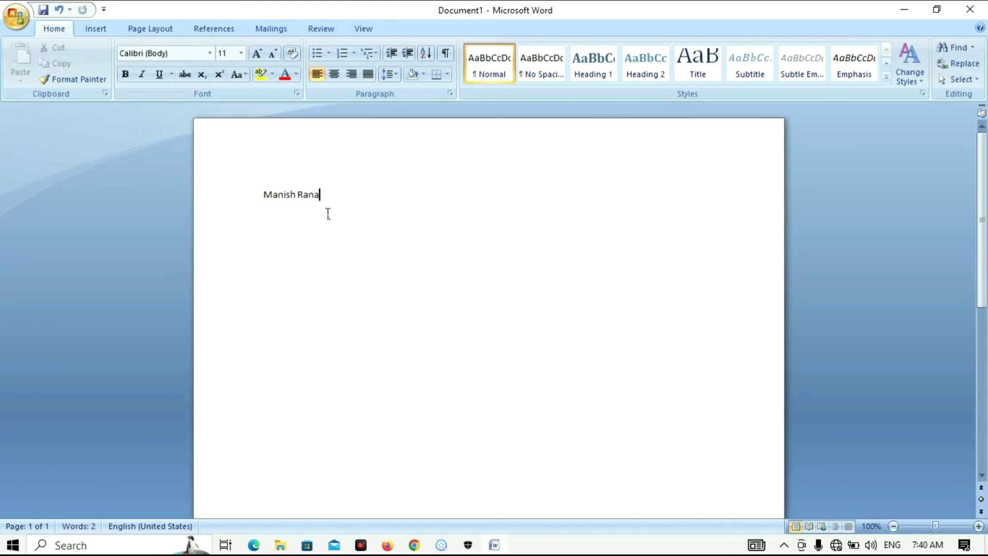
drag(326, 214, 278, 205)
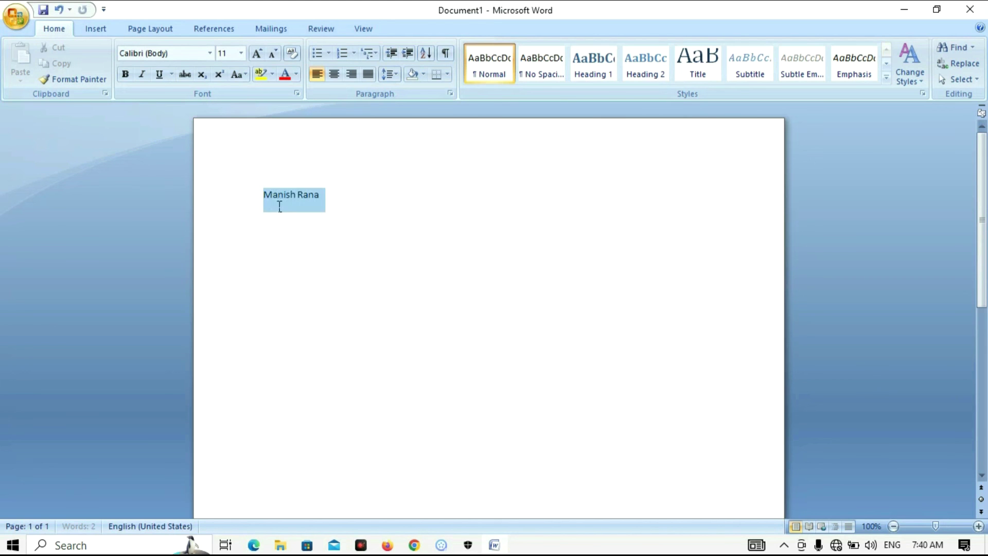
click(257, 55)
click(256, 55)
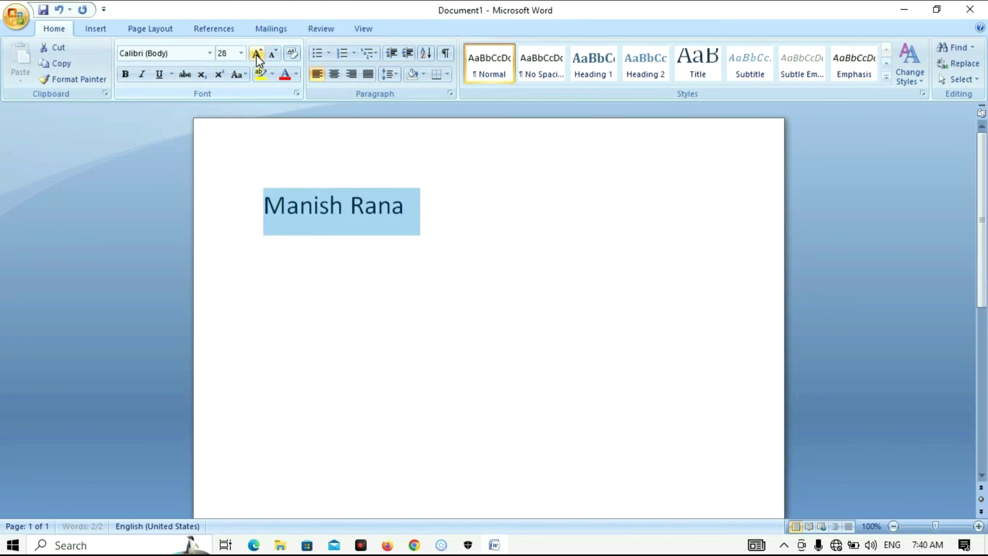
click(257, 55)
click(579, 230)
key(Return)
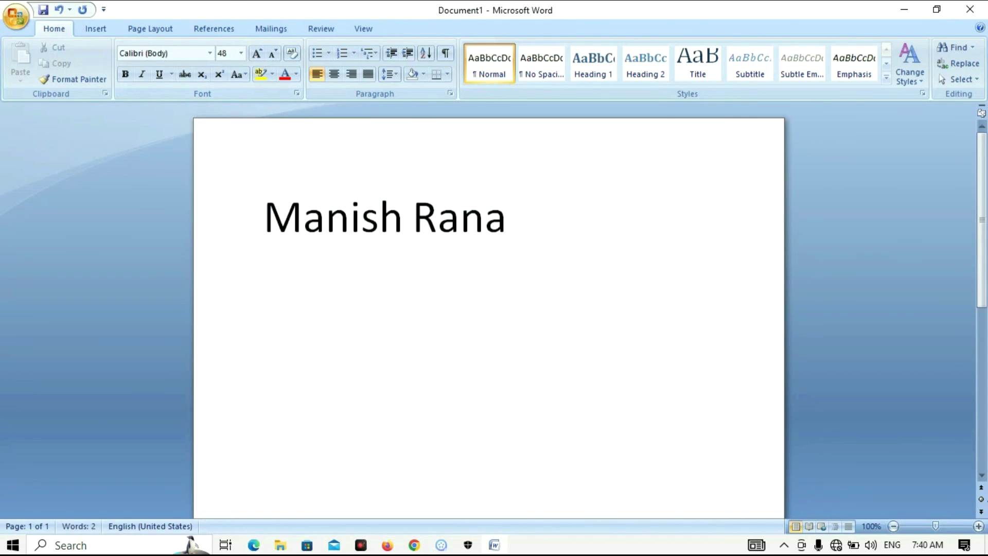
Switch to the Nepali Unicode Romanized keyboard, type the name in Devanagari, and select both lines
click(885, 551)
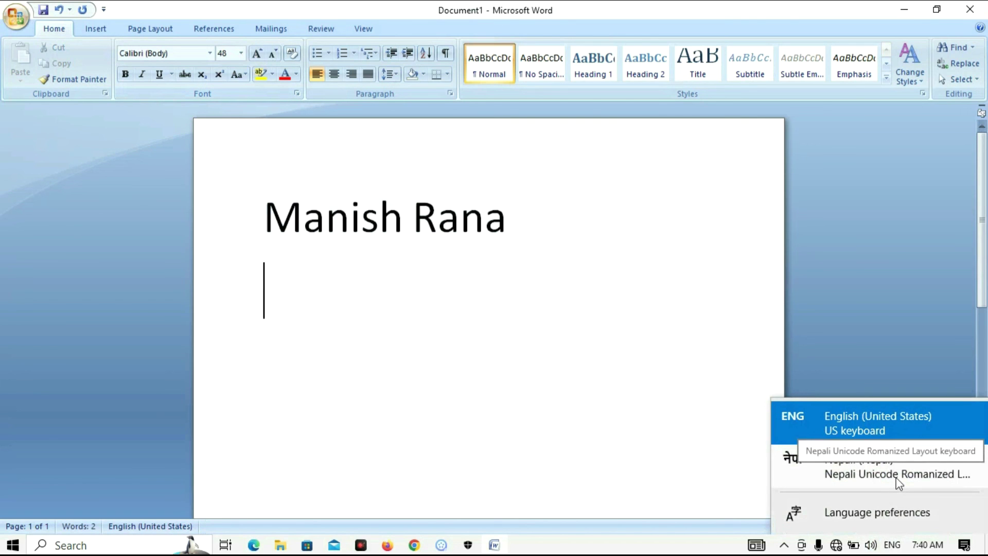
click(896, 474)
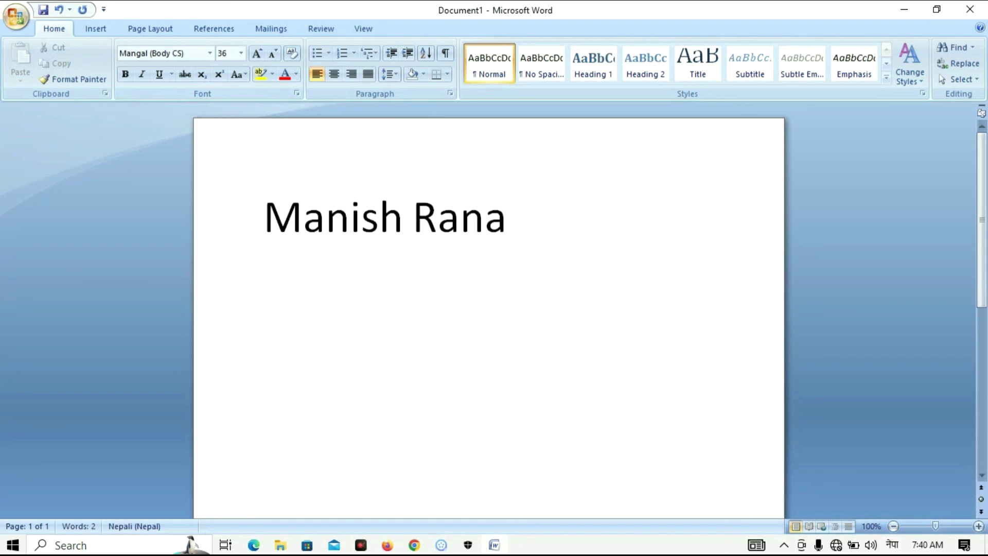
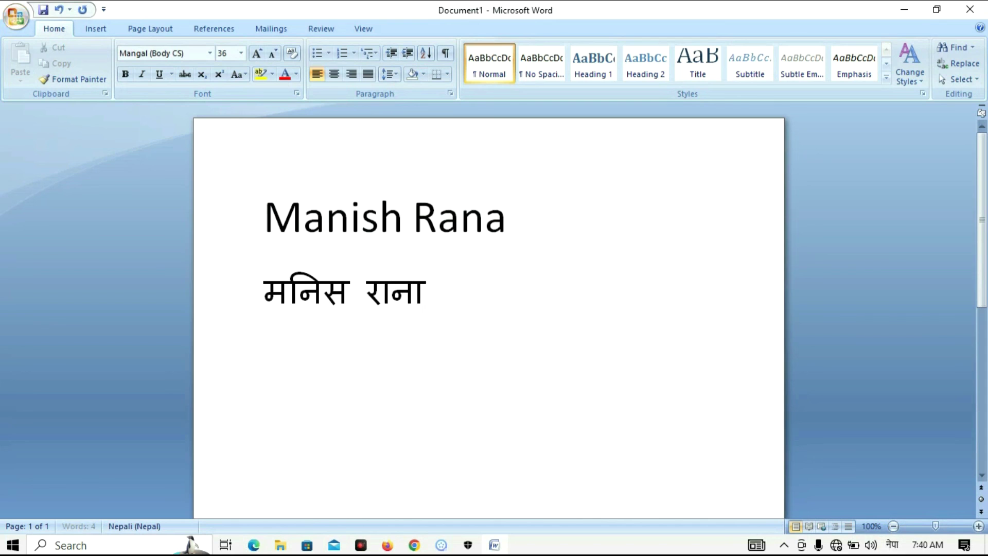
drag(429, 298, 260, 231)
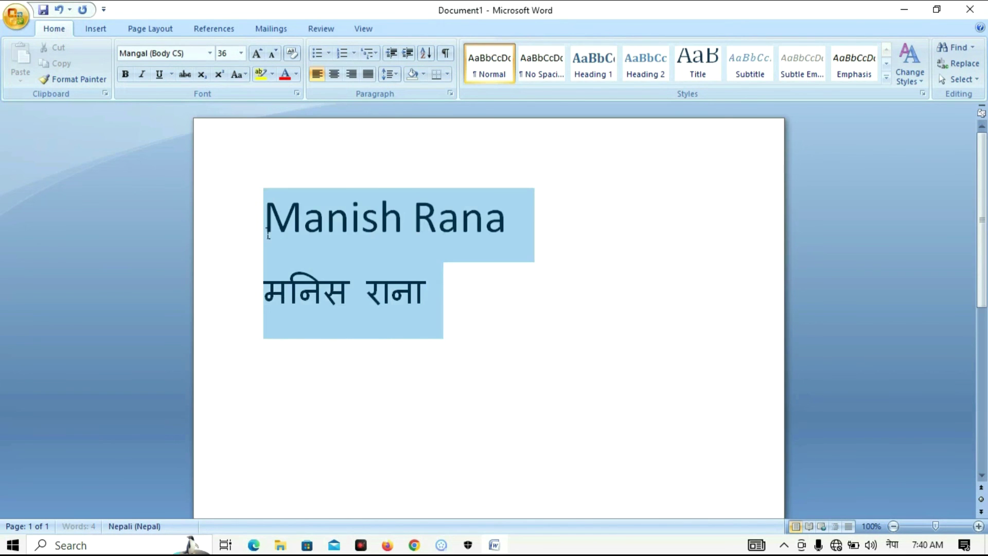